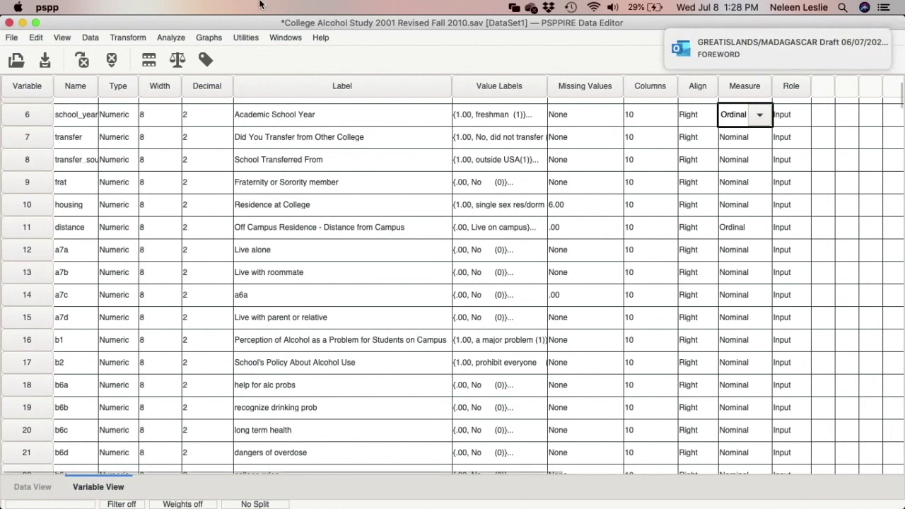
Start a Bivariate Correlation analysis and add school_year to the variables being correlated
click(169, 34)
mouse_move(188, 62)
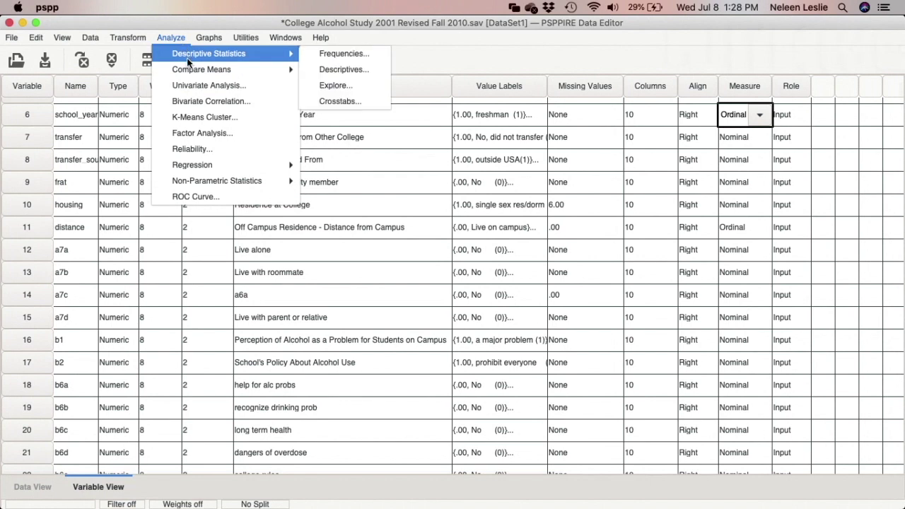
click(194, 101)
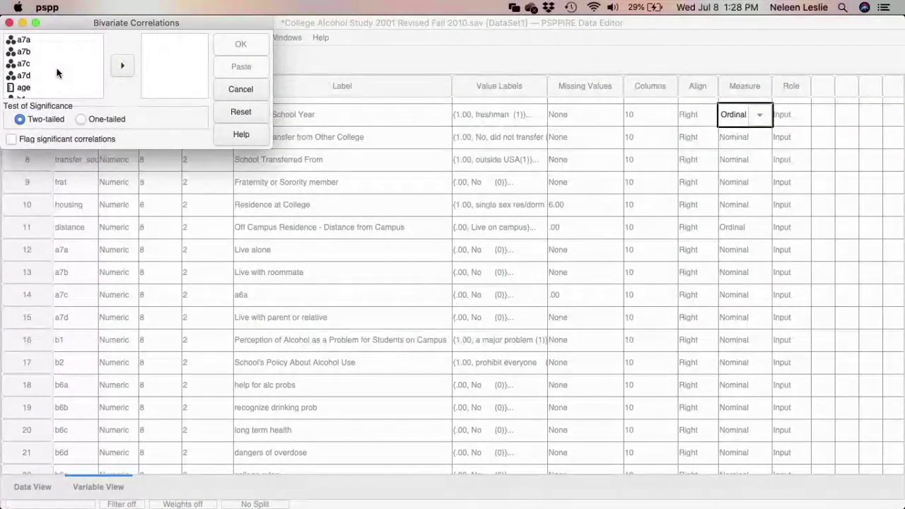
scroll(55, 61, down, 2)
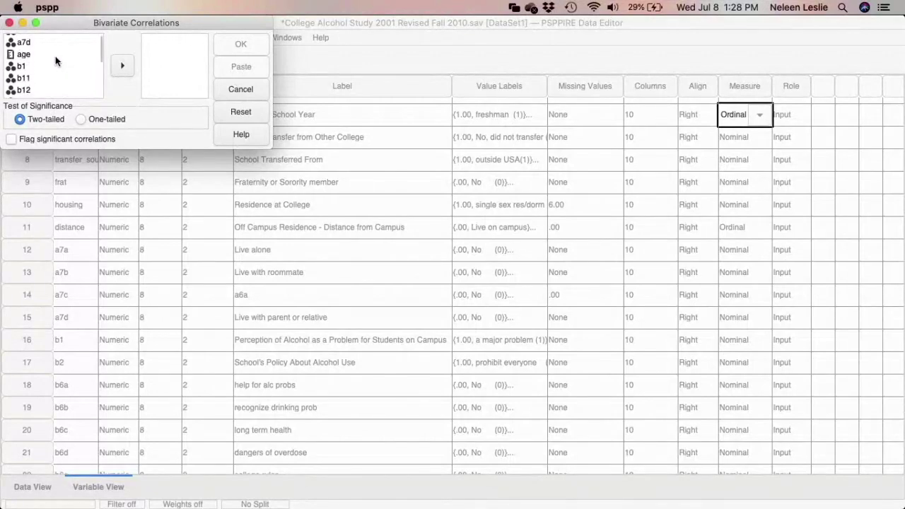
scroll(56, 61, up, 2)
scroll(55, 57, down, 10)
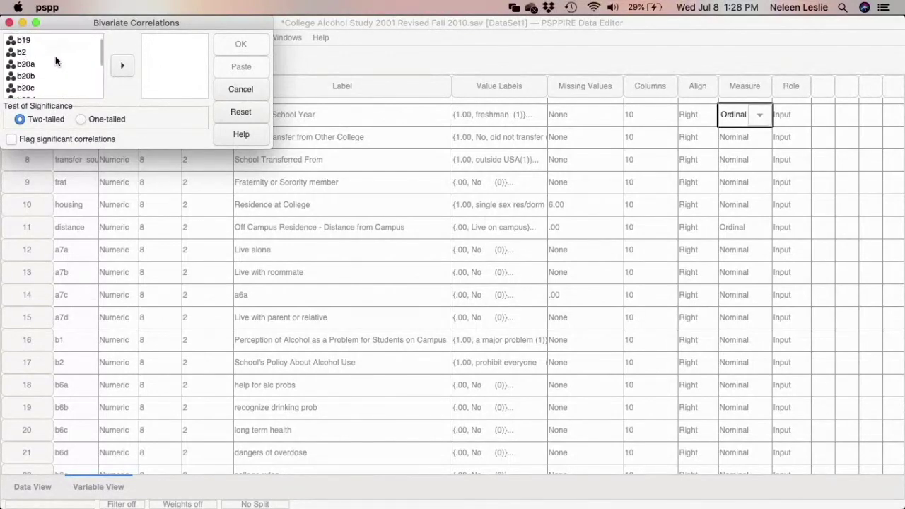
click(56, 60)
scroll(55, 58, down, 15)
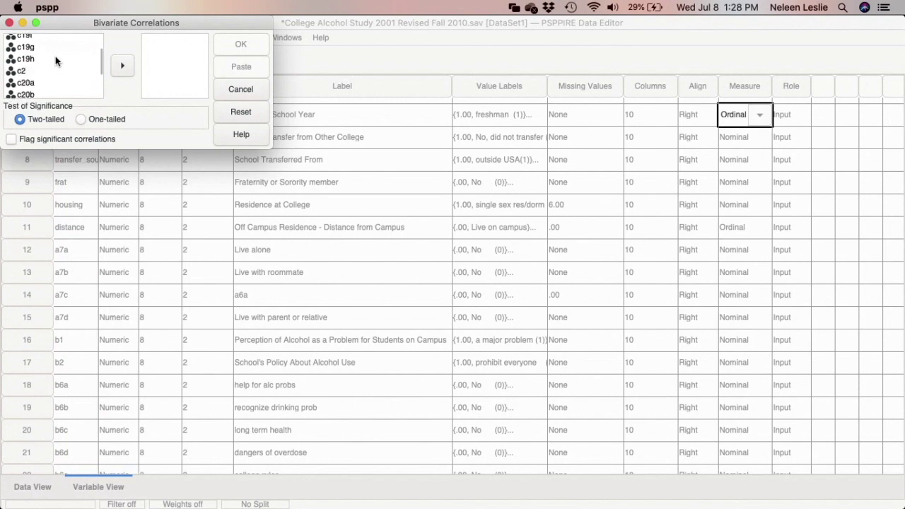
scroll(55, 55, down, 10)
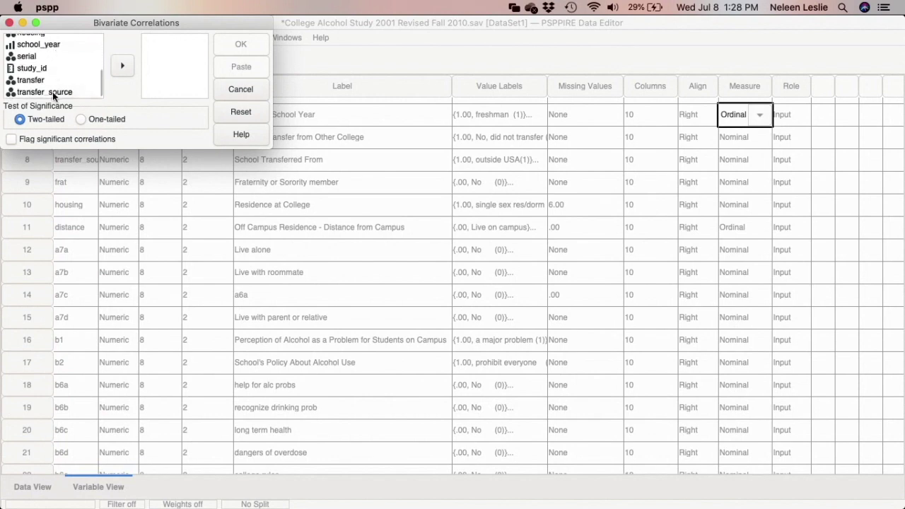
click(43, 45)
click(123, 68)
Add distance as the second variable of the correlation and turn on flagging of significant correlations
scroll(62, 72, up, 10)
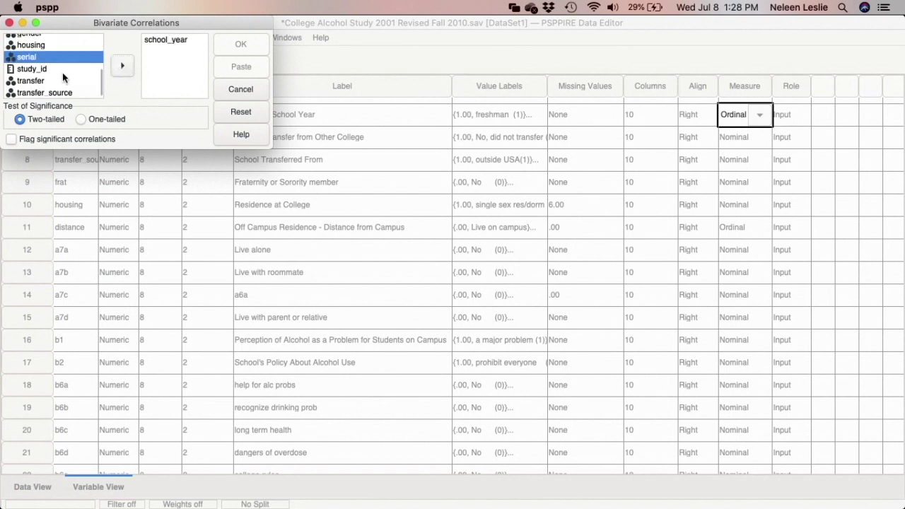
scroll(62, 72, up, 10)
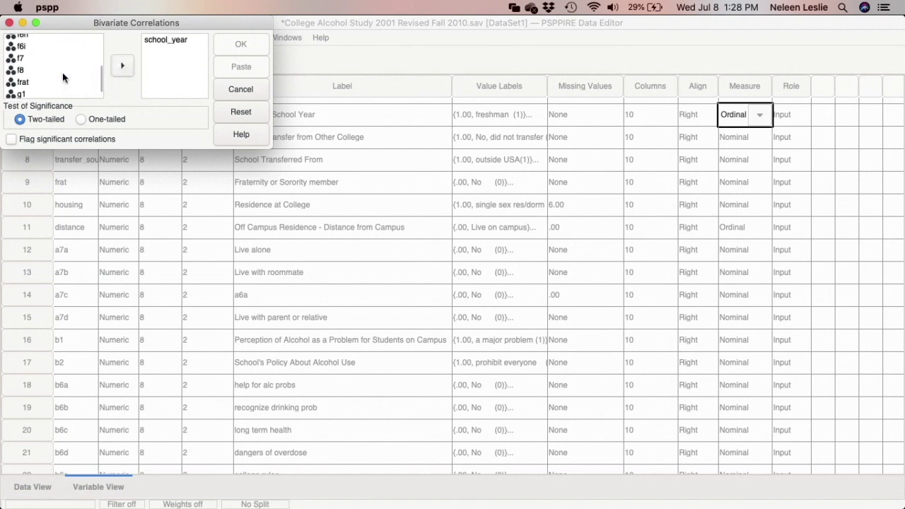
scroll(62, 74, up, 8)
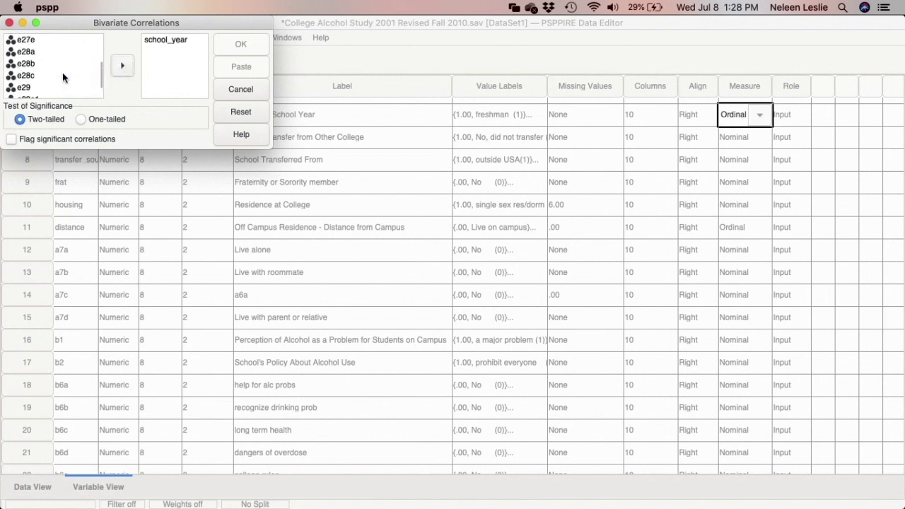
click(59, 70)
text(d)
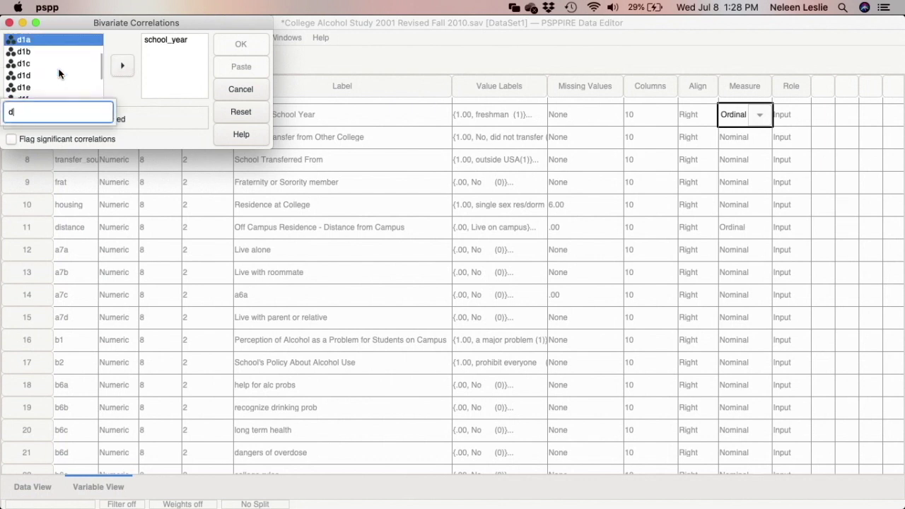
click(35, 66)
key(Down)
key(Down)
key(Down)
key(Down)
key(Down)
key(Down)
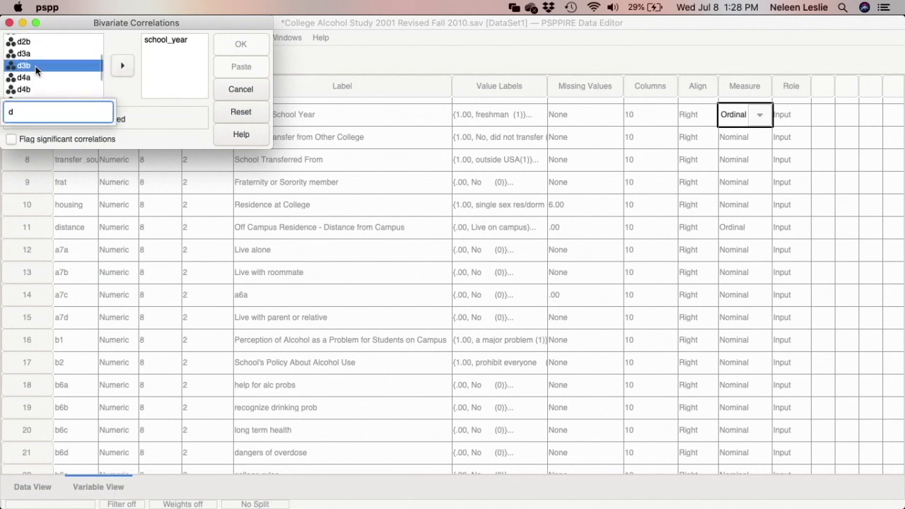
key(Down)
key(Down)
key(Down)
key(Down)
key(Down)
key(Down)
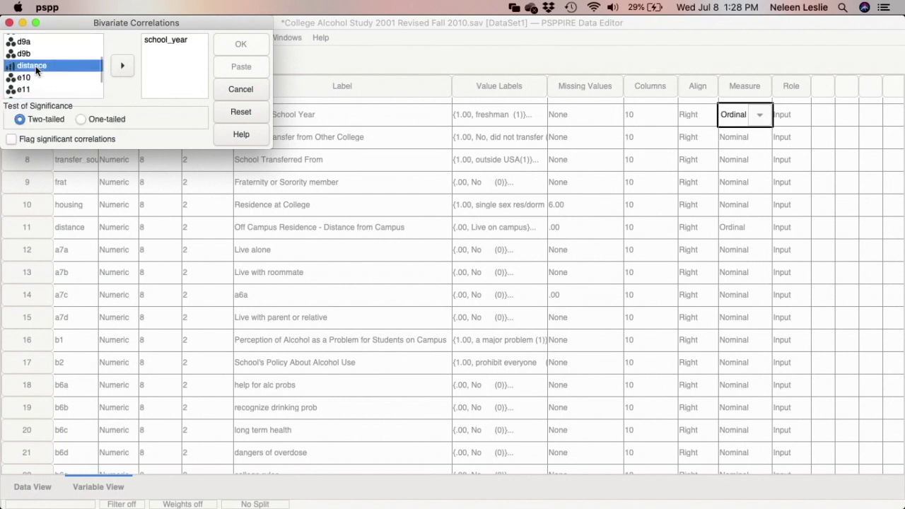
click(124, 66)
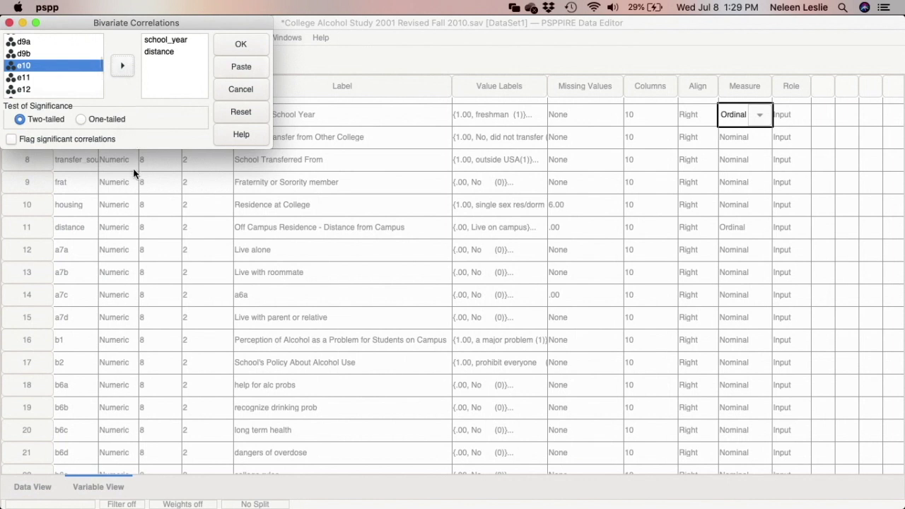
click(11, 140)
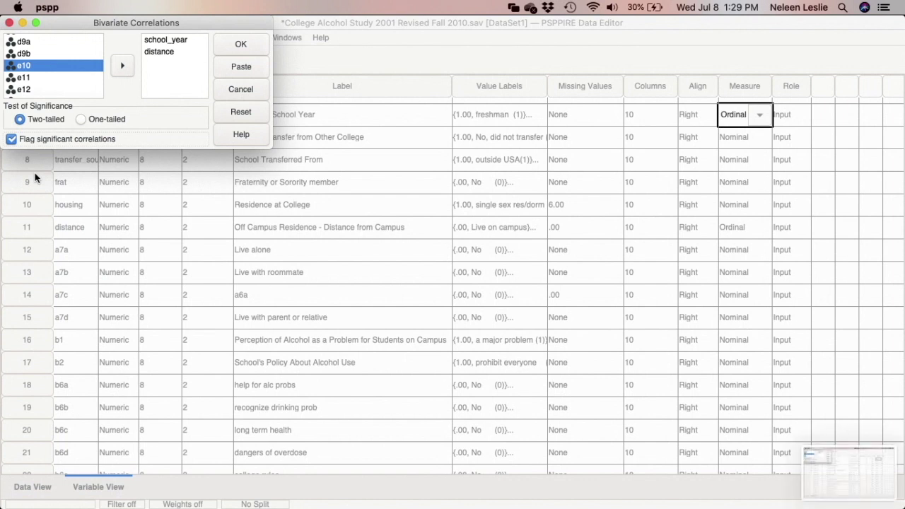
Paste the correlation command as syntax and bring the Syntax Editor window to the front
click(240, 67)
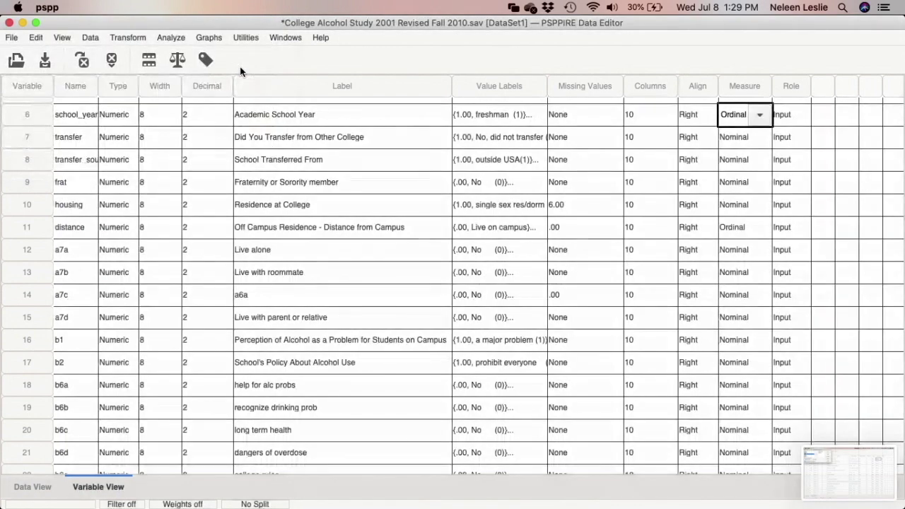
mouse_move(598, 503)
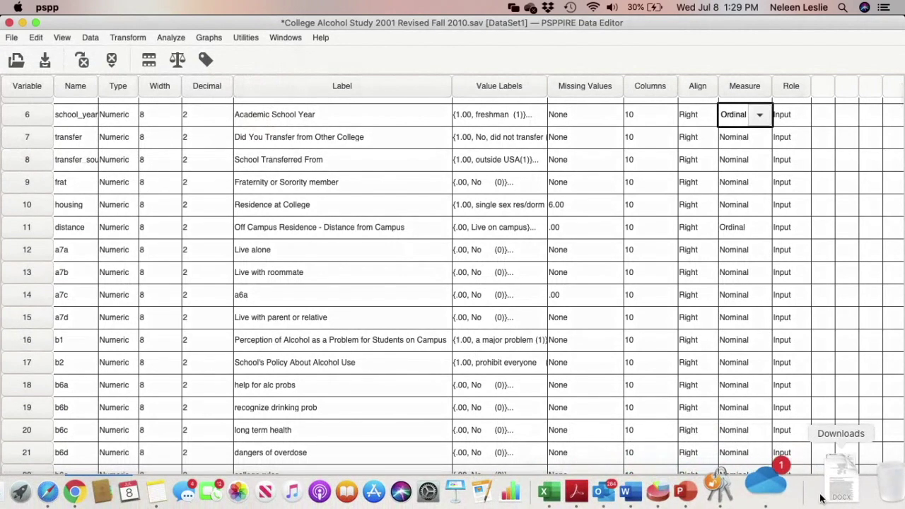
right_click(722, 493)
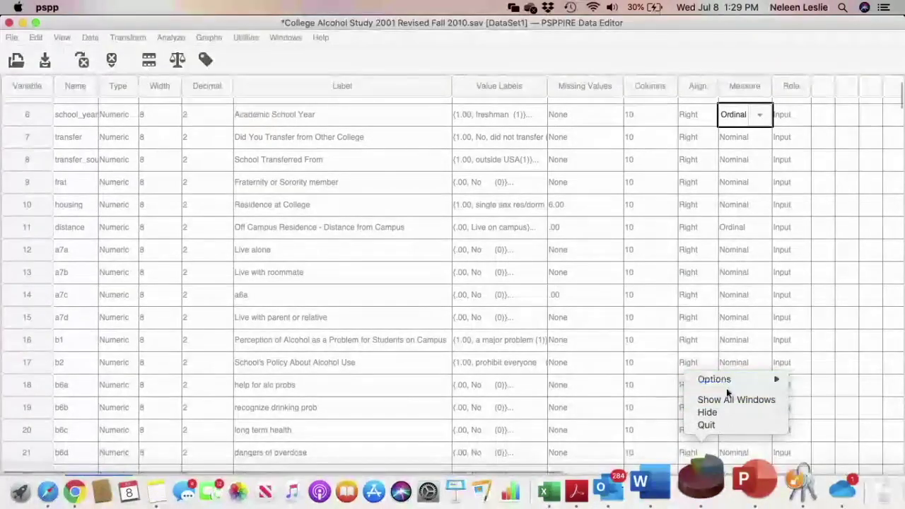
click(728, 401)
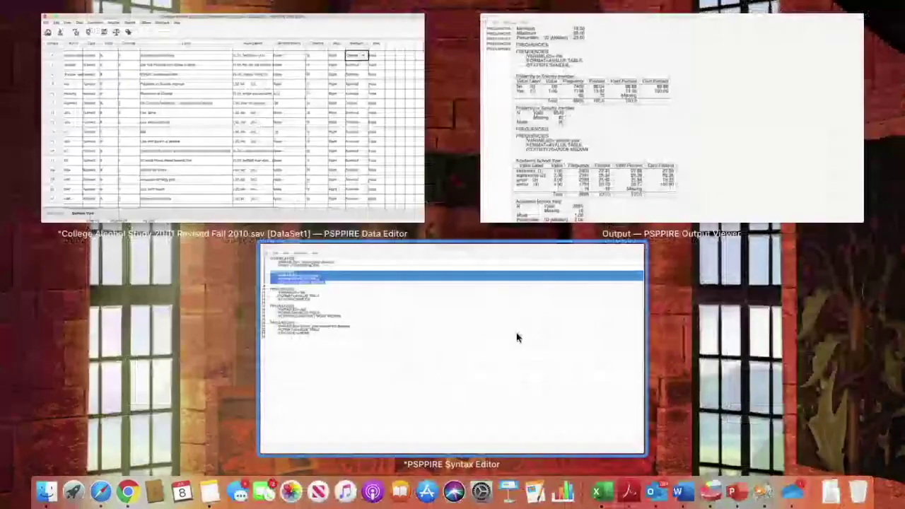
click(517, 337)
click(265, 209)
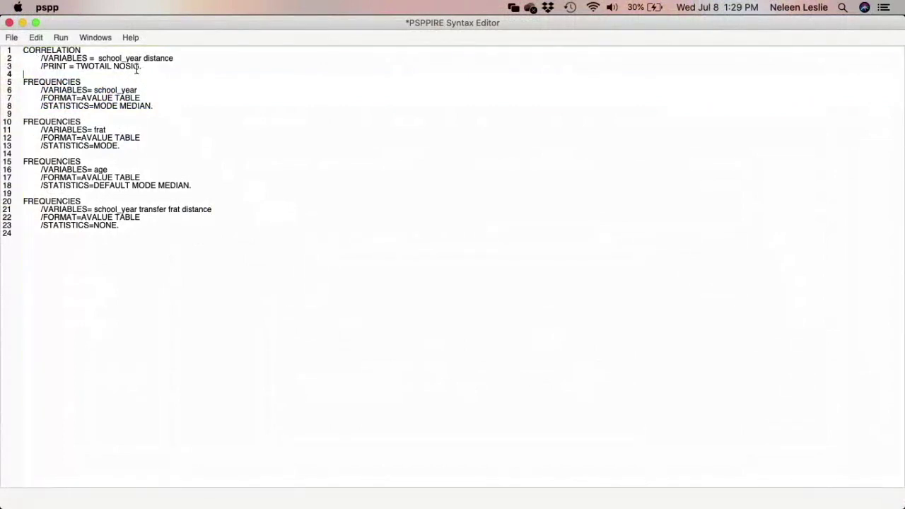
Run only the CORRELATION command for school_year and distance, capturing screenshots of the selected lines and the run options
drag(142, 66, 22, 50)
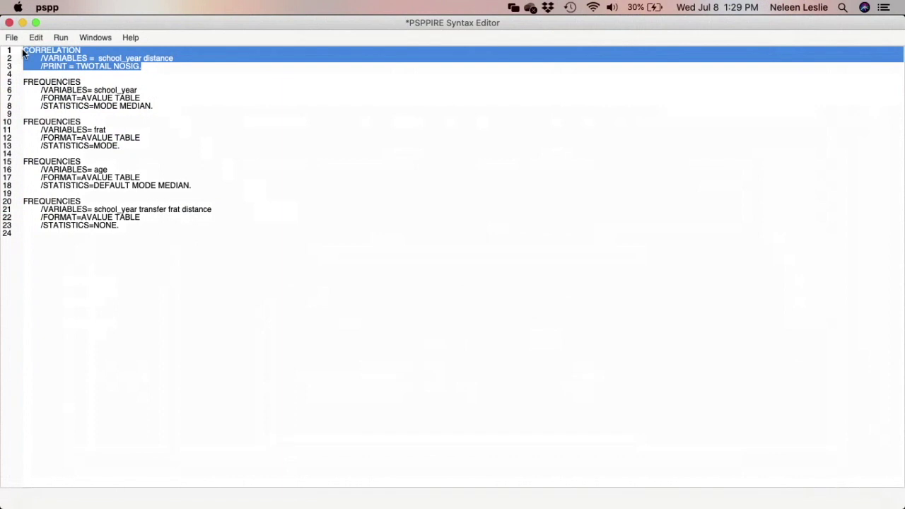
key(super+shift+3)
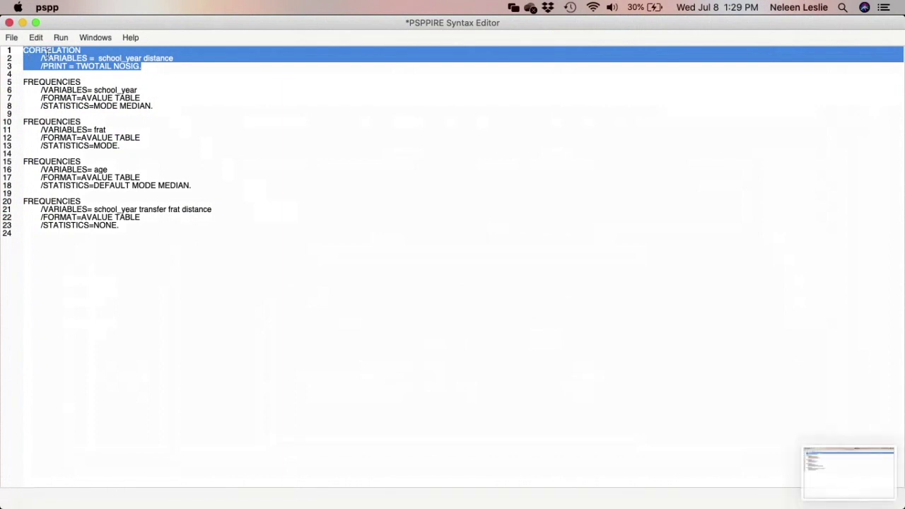
click(60, 38)
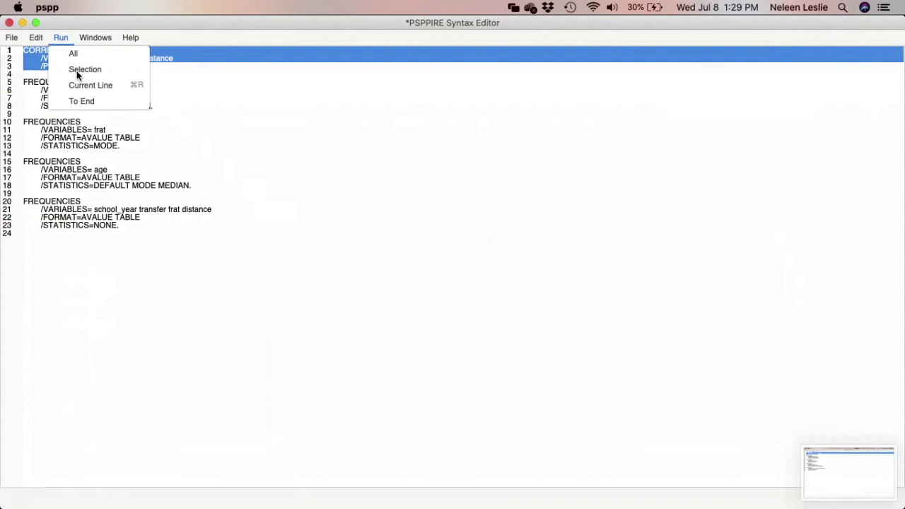
key(super+shift+3)
click(78, 71)
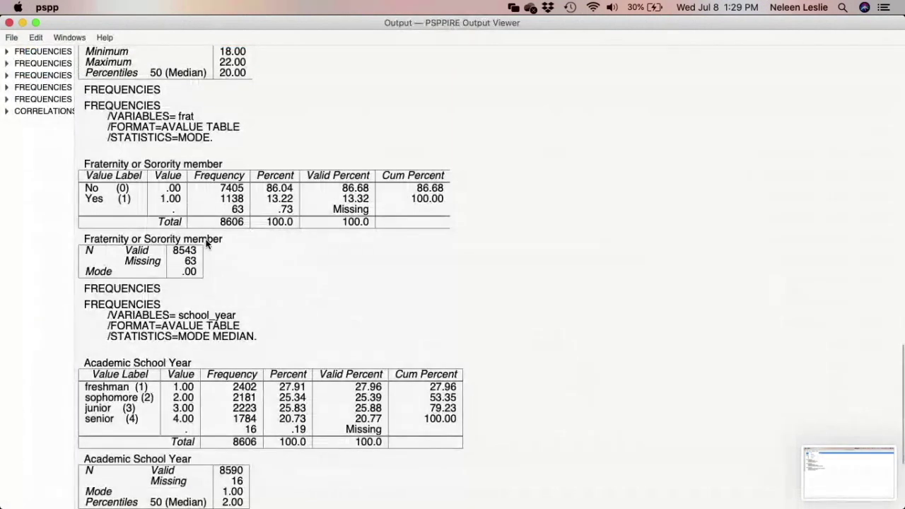
Examine the Correlations table together with the value codes in the Academic School Year and Distance from Campus frequency tables
scroll(207, 244, down, 5)
mouse_move(594, 503)
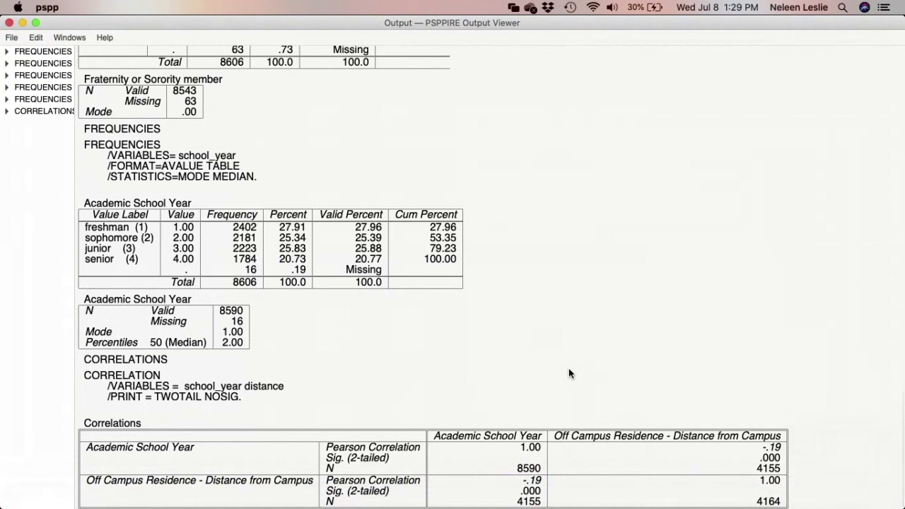
scroll(569, 368, down, 2)
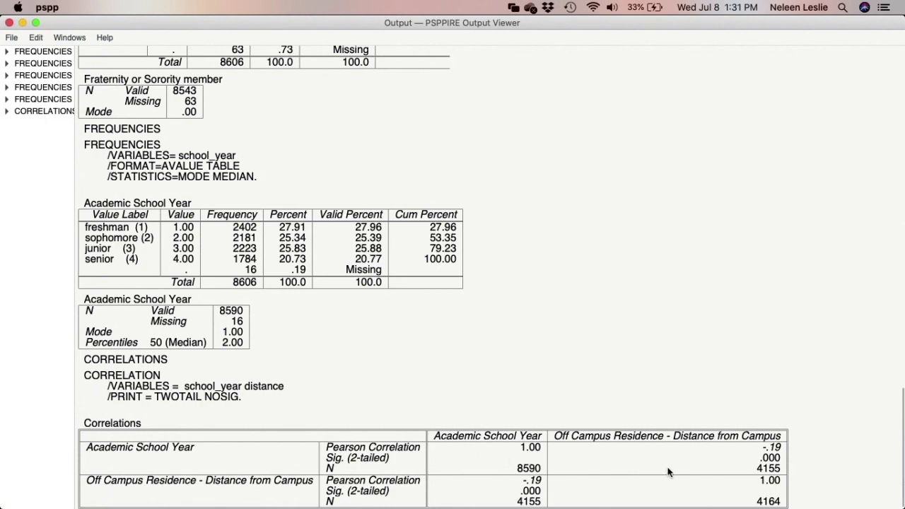
scroll(471, 396, up, 5)
scroll(472, 403, up, 2)
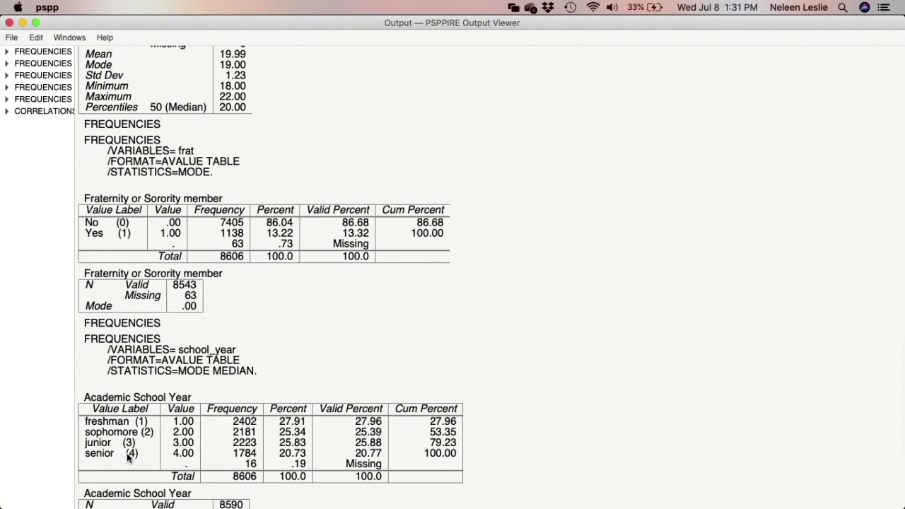
scroll(127, 452, up, 5)
scroll(128, 458, up, 1)
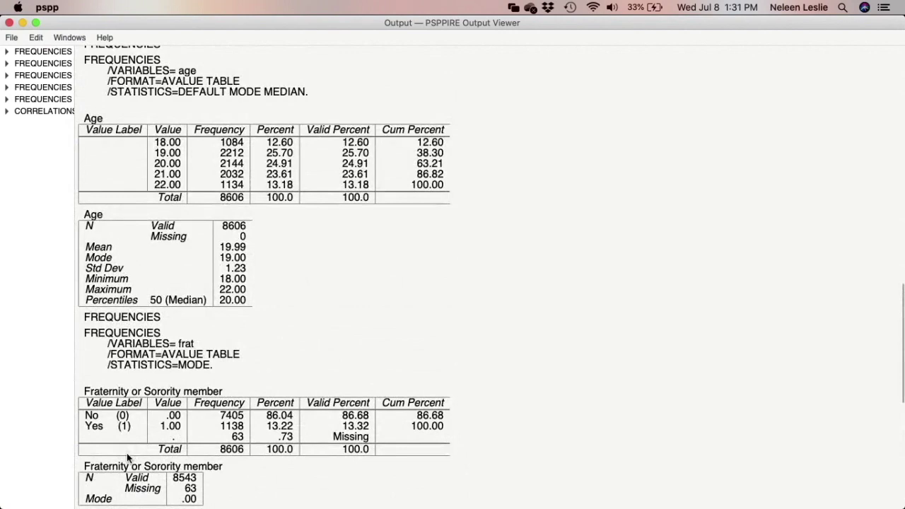
scroll(128, 458, up, 5)
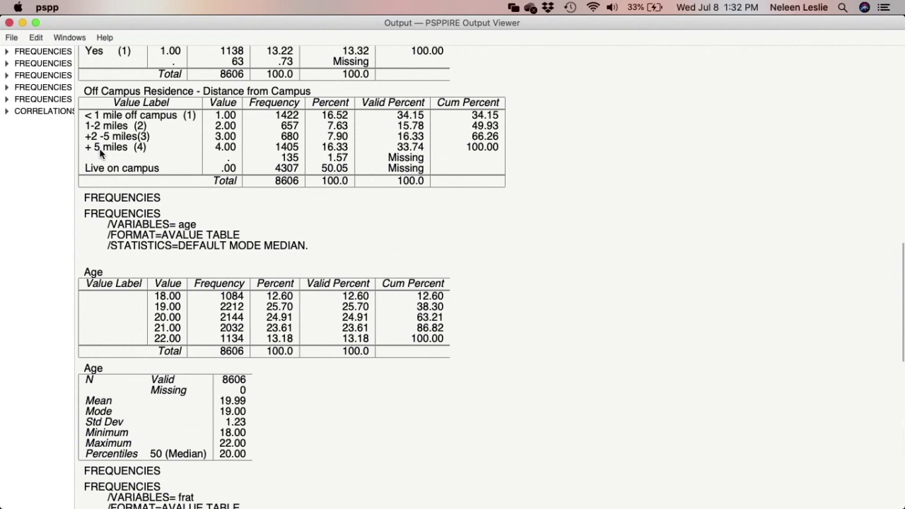
scroll(100, 152, down, 3)
scroll(100, 152, down, 1)
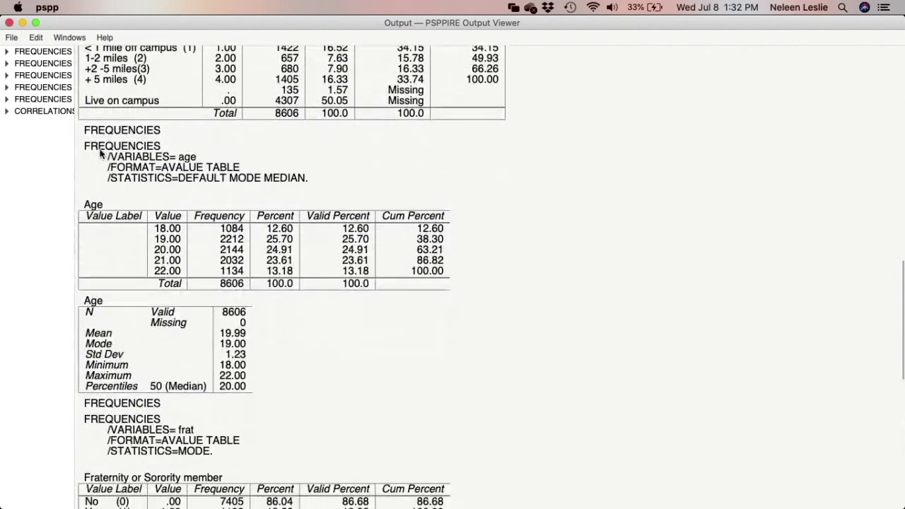
scroll(129, 346, down, 6)
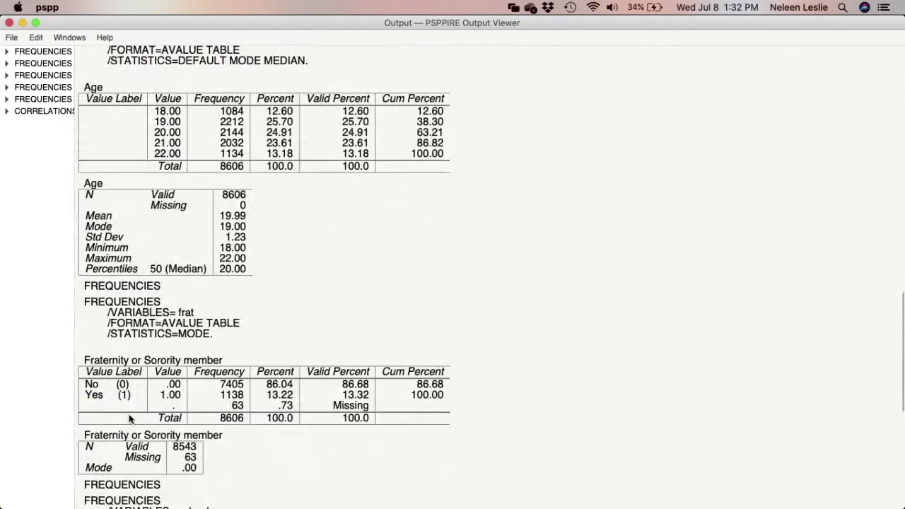
scroll(123, 431, down, 1)
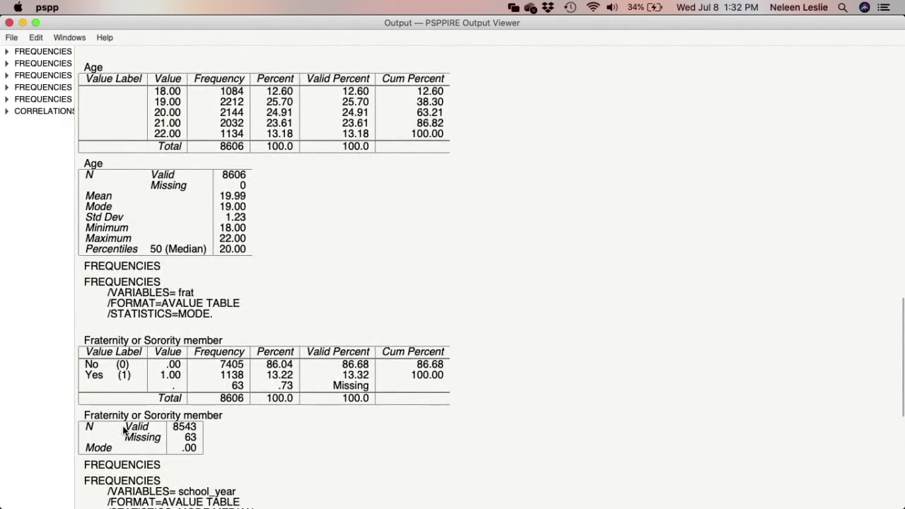
scroll(124, 430, up, 7)
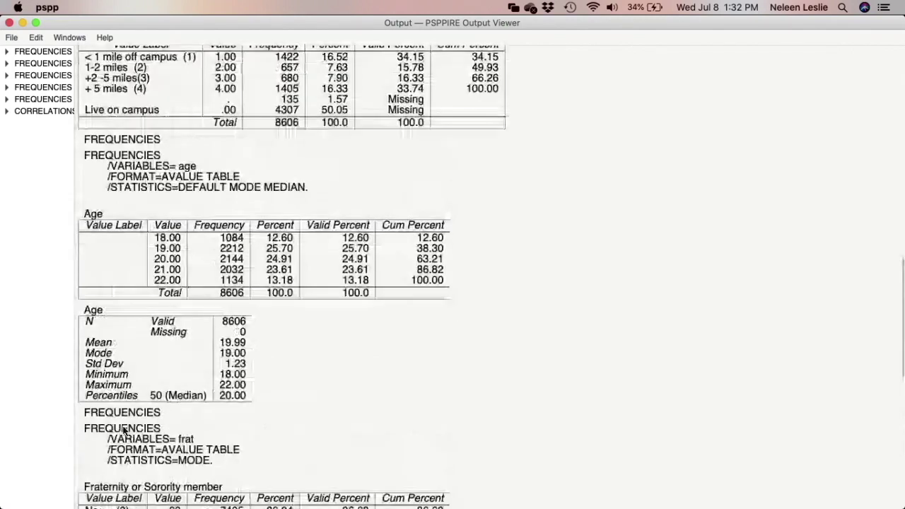
scroll(123, 430, up, 3)
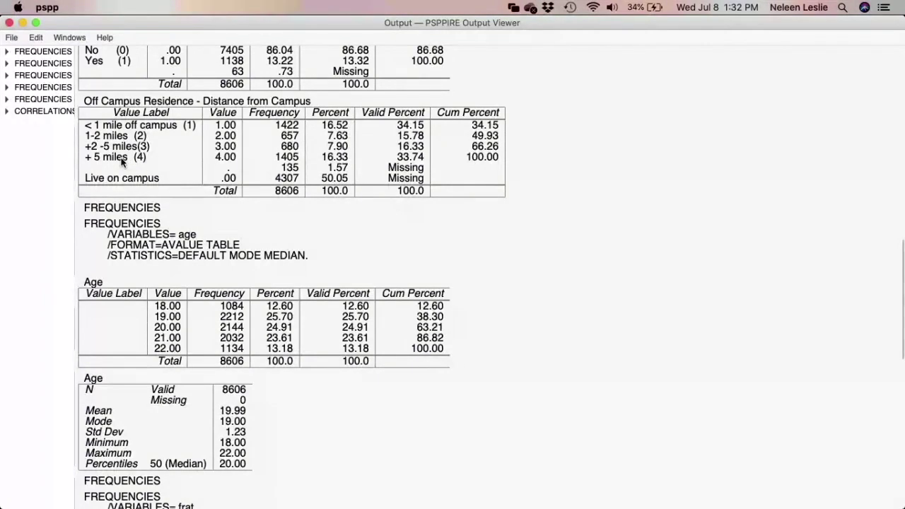
scroll(133, 191, down, 15)
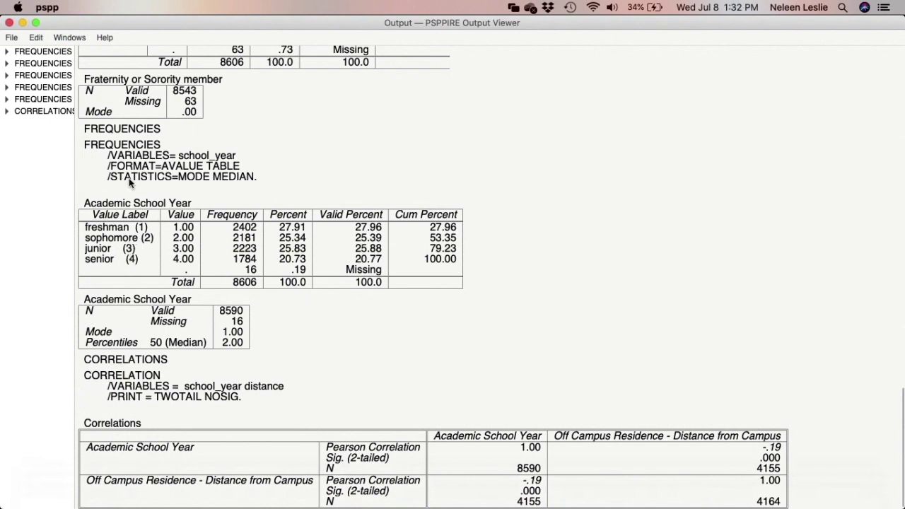
scroll(130, 188, up, 5)
scroll(129, 188, up, 4)
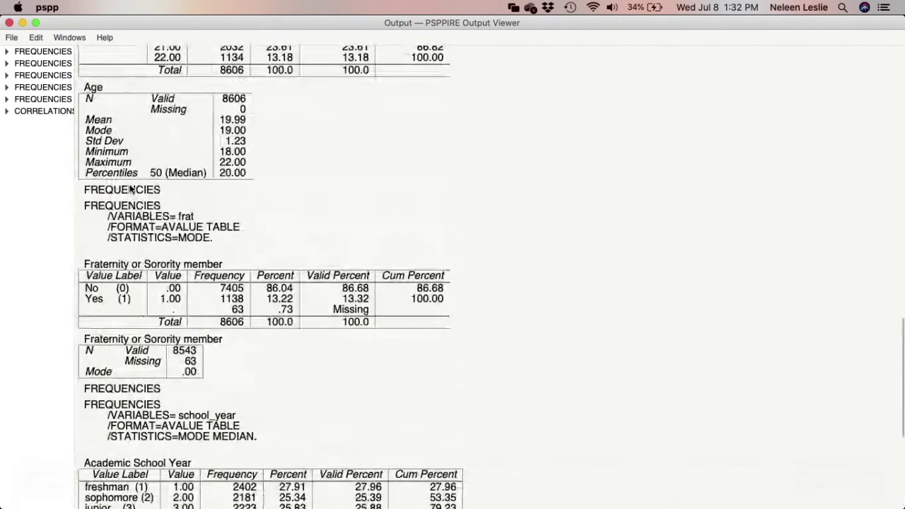
Compare the off-campus distance and Academic School Year categories with the sign of their correlation coefficient in the output
scroll(130, 185, down, 9)
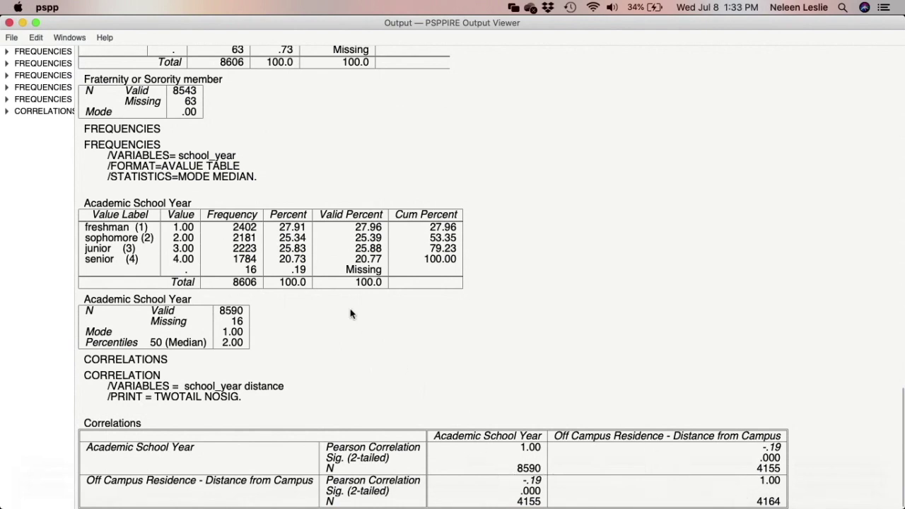
scroll(350, 309, up, 5)
scroll(350, 316, up, 10)
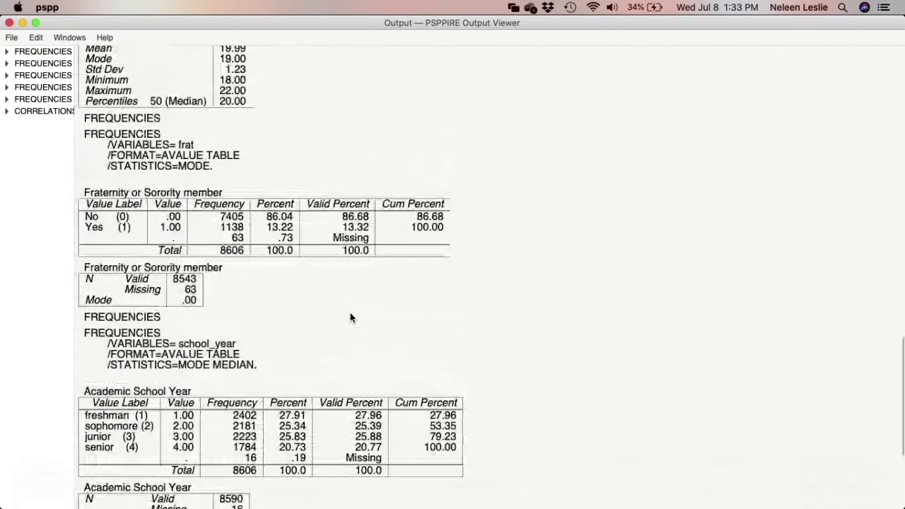
scroll(350, 316, up, 6)
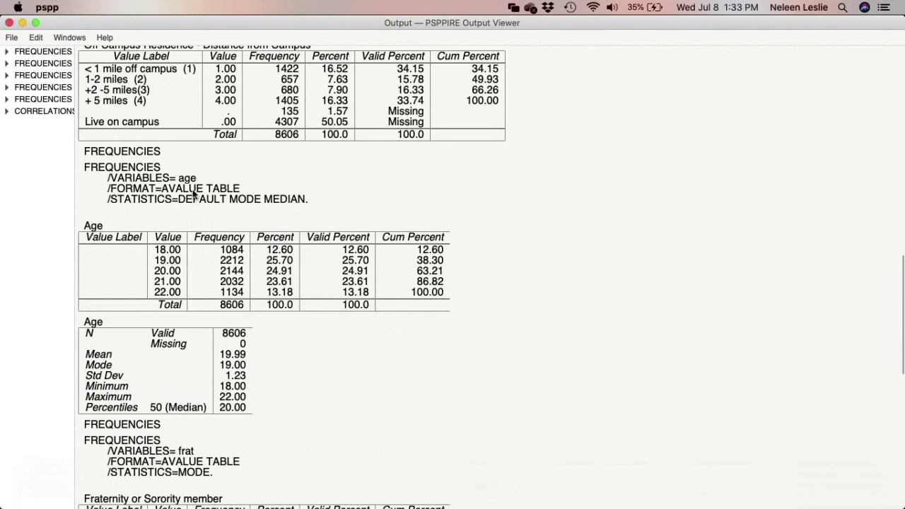
scroll(193, 192, down, 14)
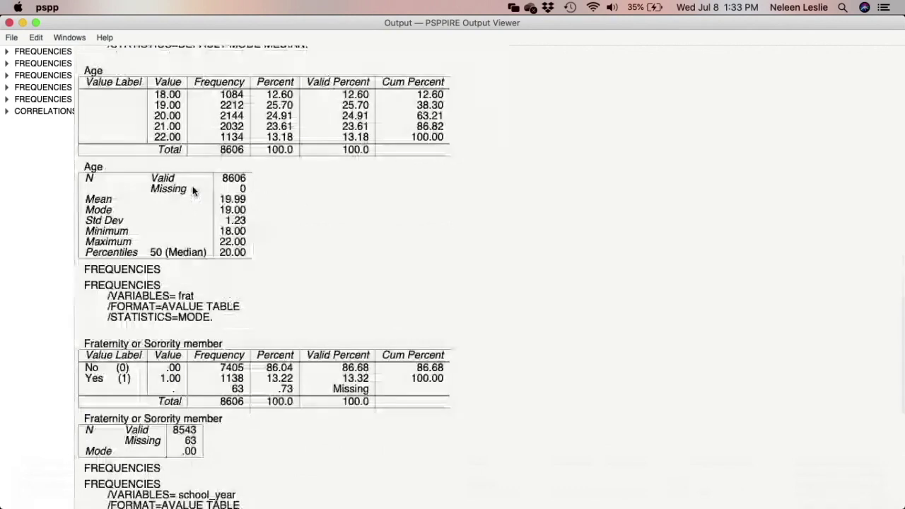
scroll(193, 190, down, 8)
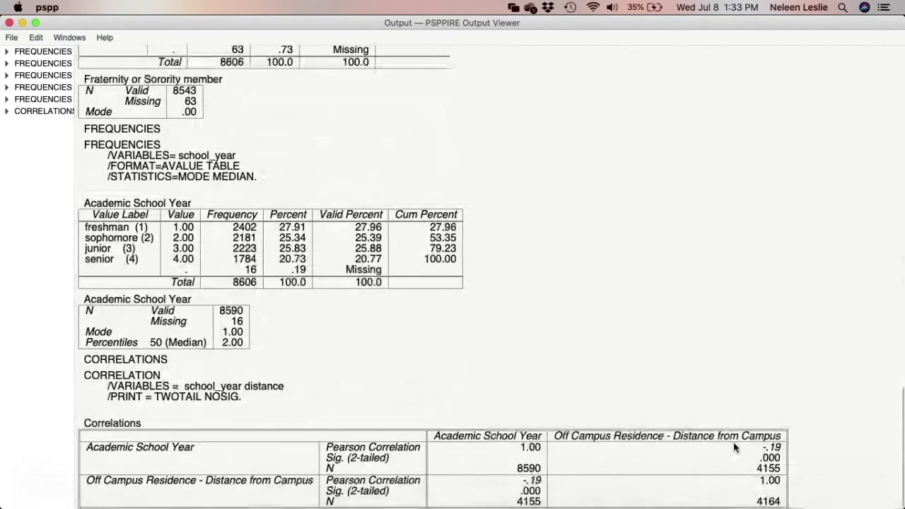
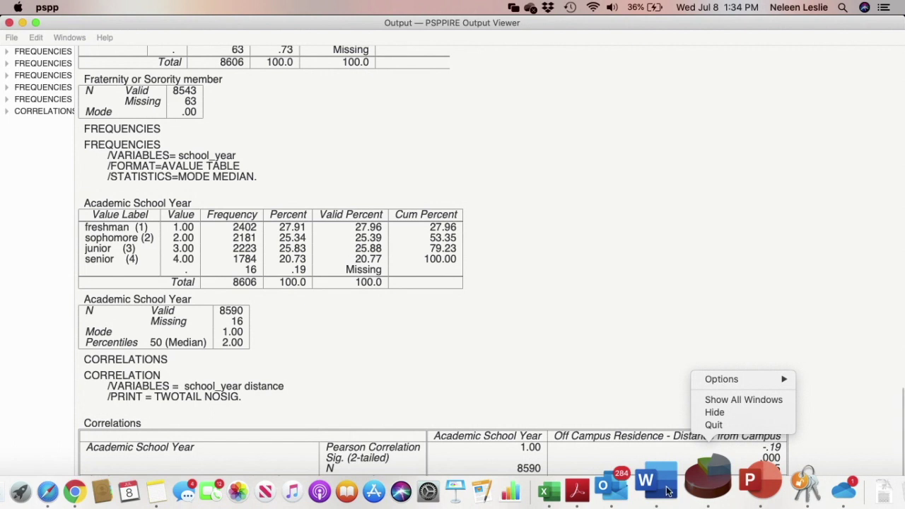
Reopen the bivariate correlation setup from the Data Editor and replace distance with age alongside school_year
click(712, 401)
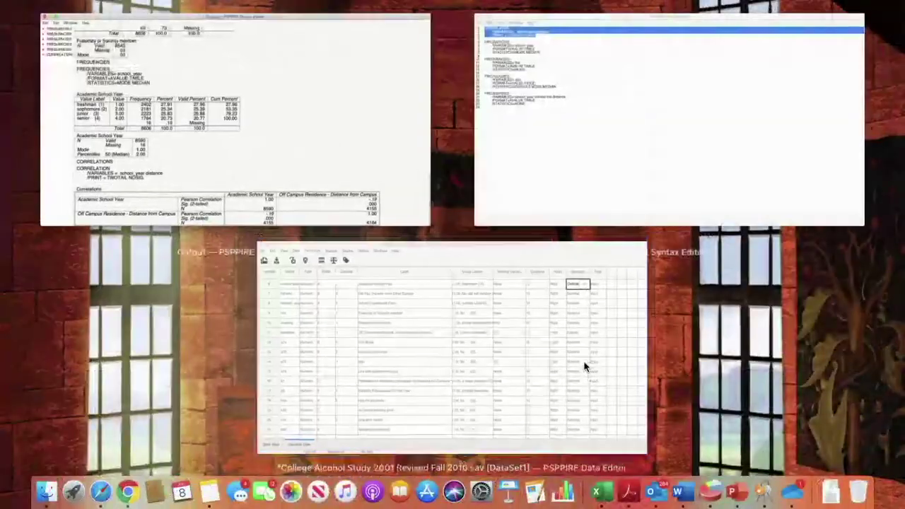
click(584, 365)
click(172, 38)
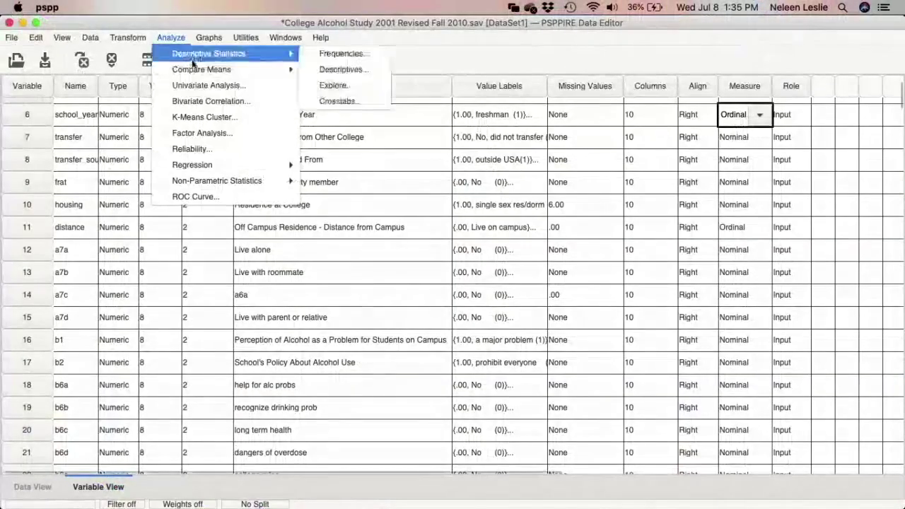
click(203, 102)
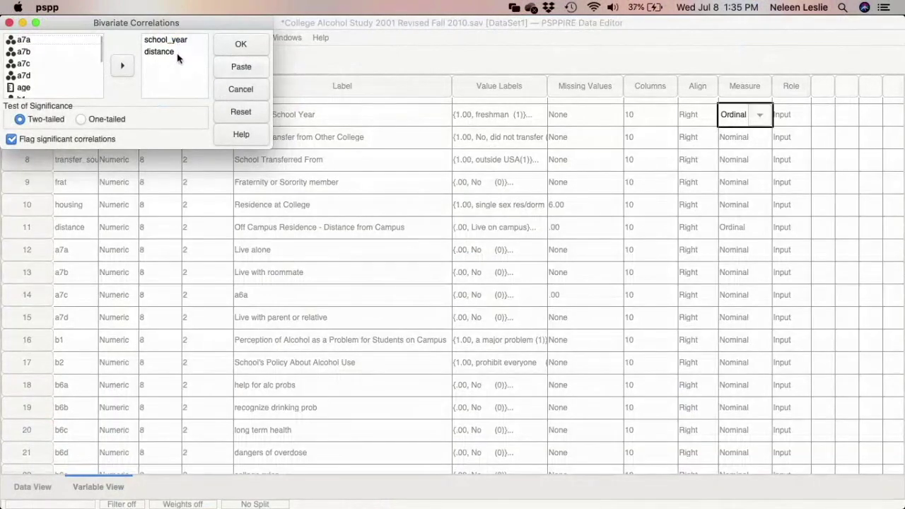
click(176, 52)
click(121, 66)
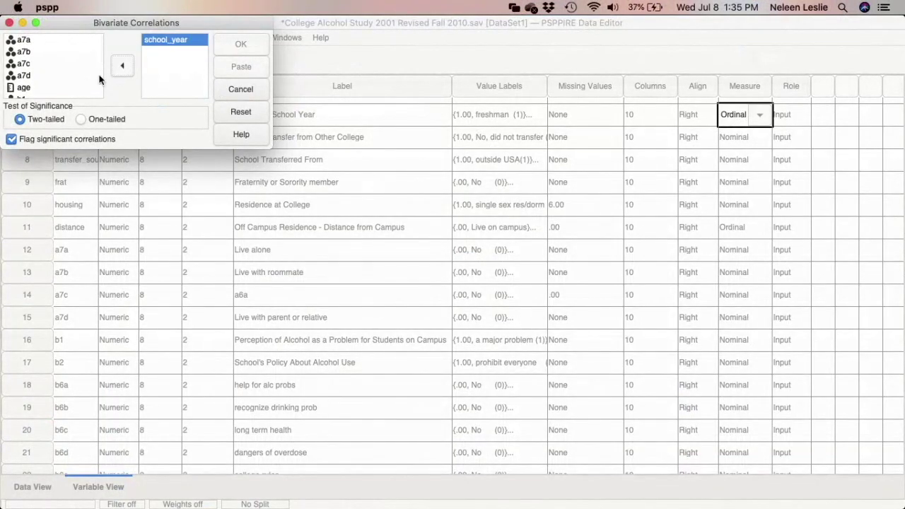
click(60, 87)
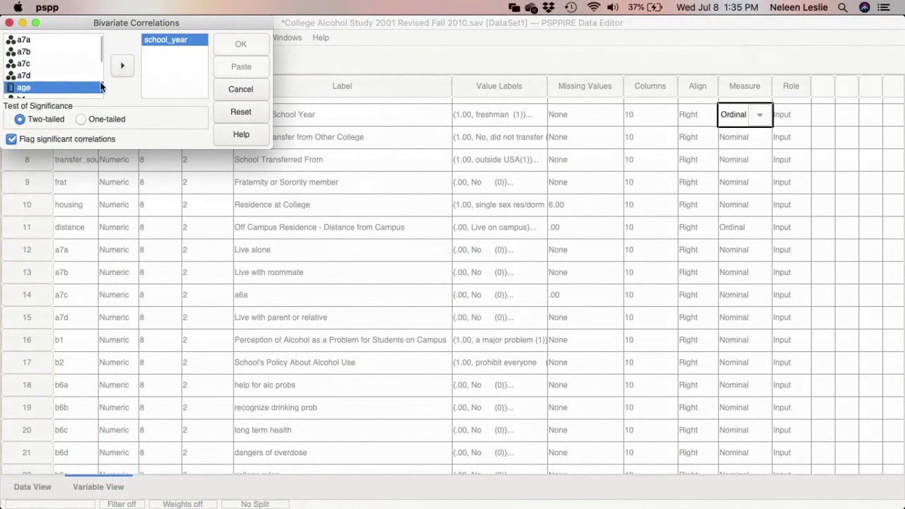
click(121, 66)
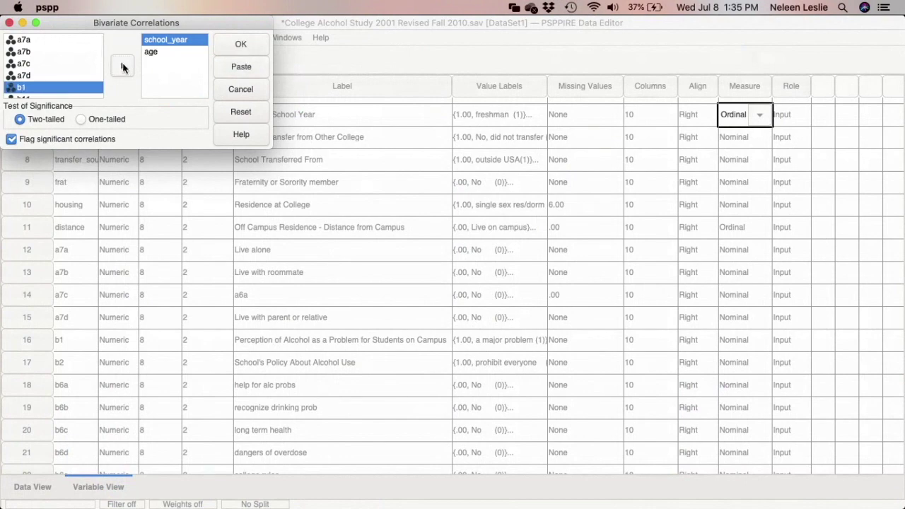
Paste the school_year and age correlation as syntax and bring the Syntax Editor window to the front
click(224, 68)
mouse_move(681, 506)
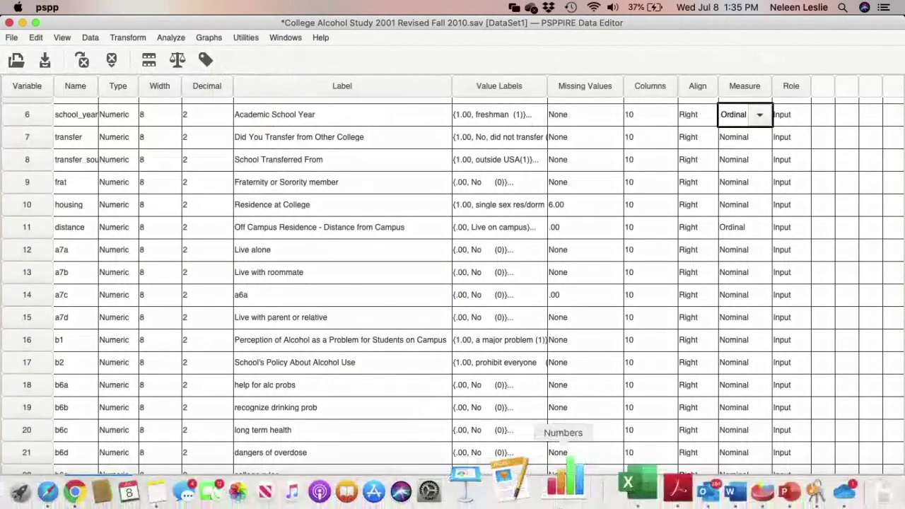
right_click(715, 483)
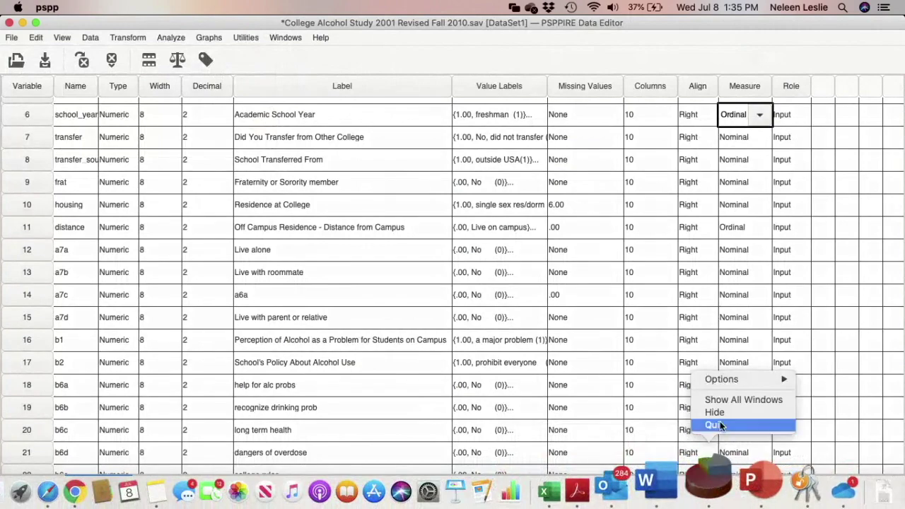
click(724, 400)
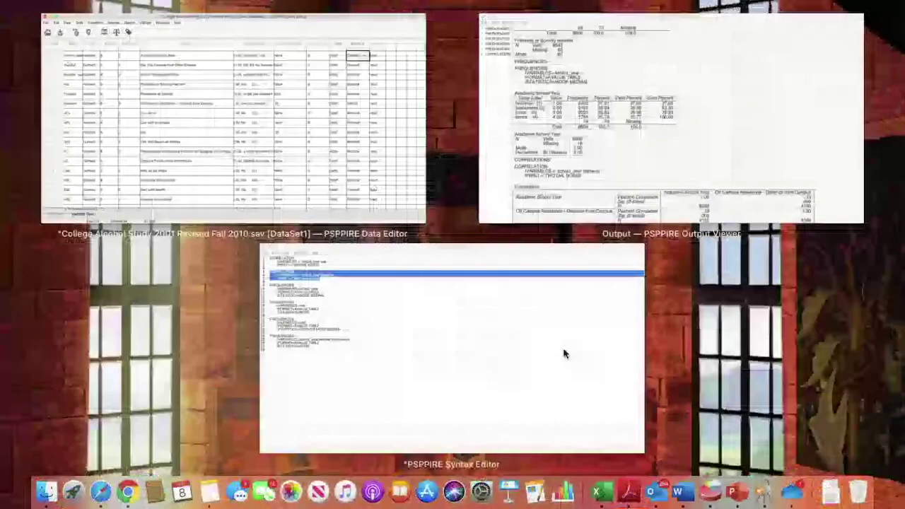
click(564, 353)
Run only the CORRELATION command for school_year and age in lines 1 to 3
drag(145, 66, 21, 49)
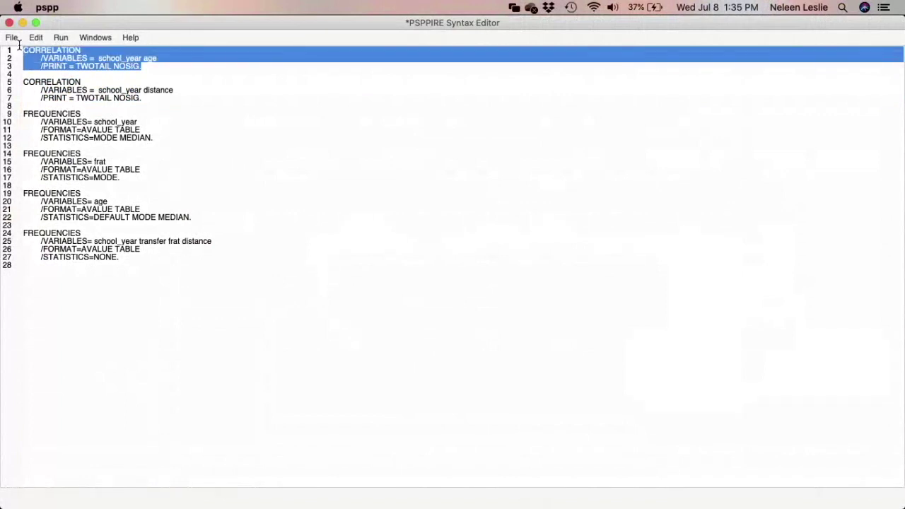
click(61, 38)
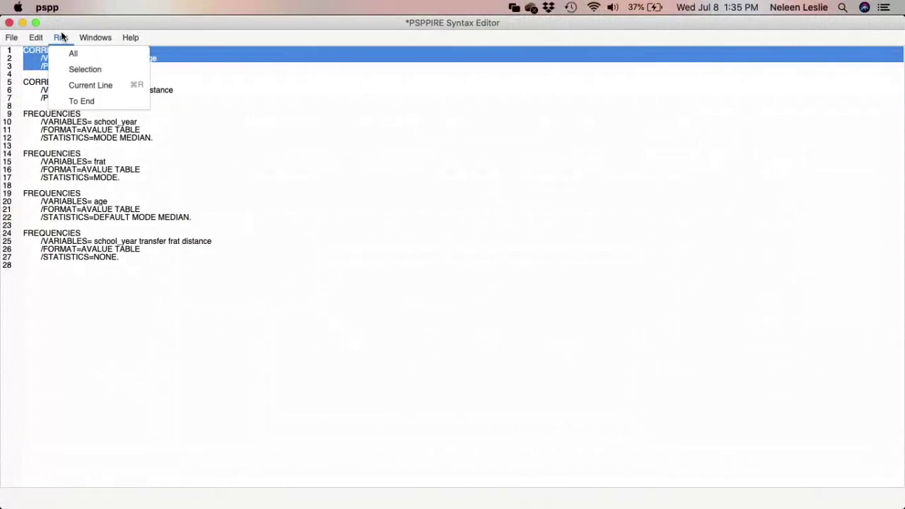
click(73, 70)
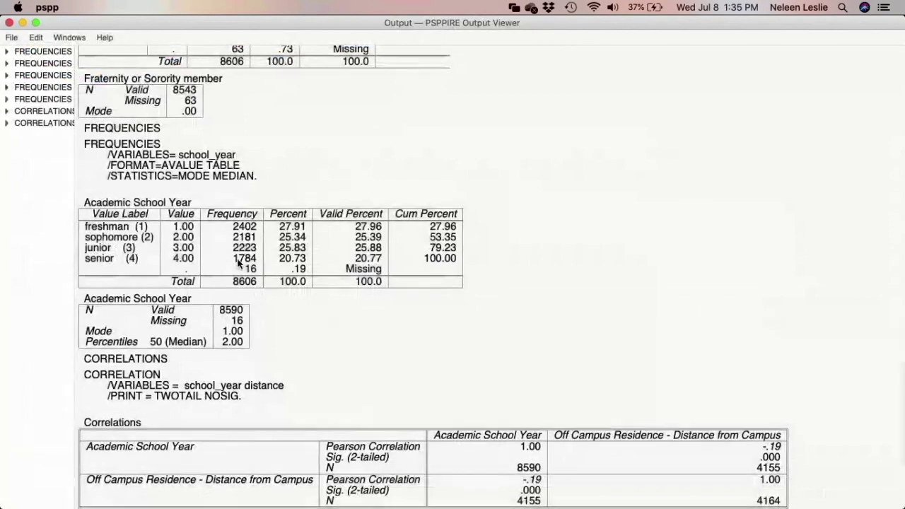
Examine the Correlations table for Academic School Year and Age together with the school year value codes
scroll(238, 263, down, 4)
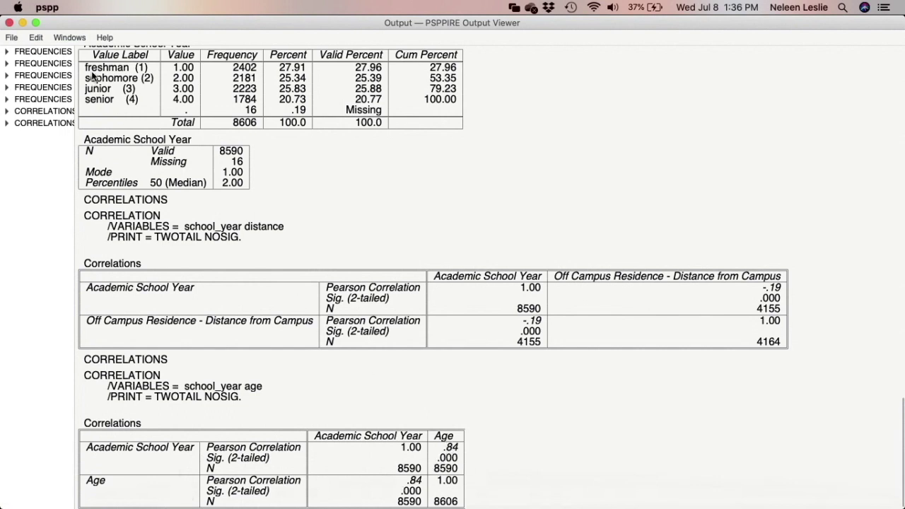
scroll(90, 108, up, 1)
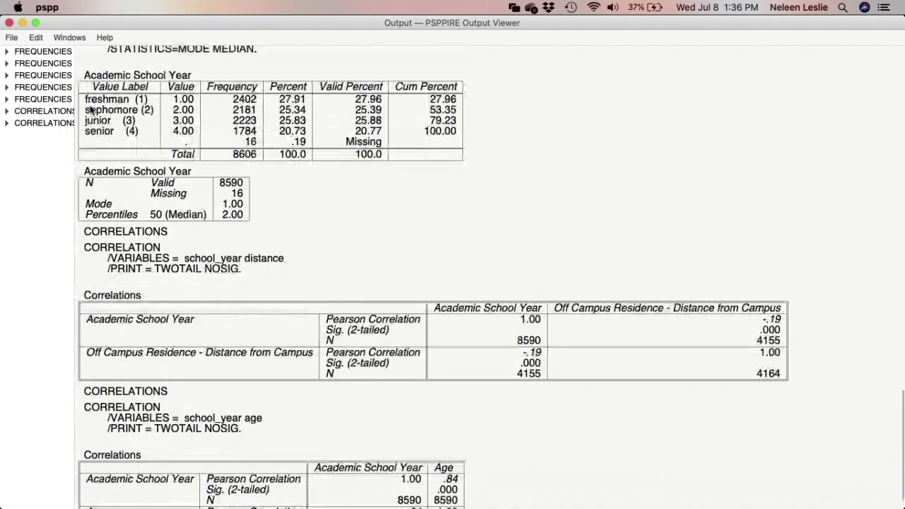
scroll(113, 120, down, 1)
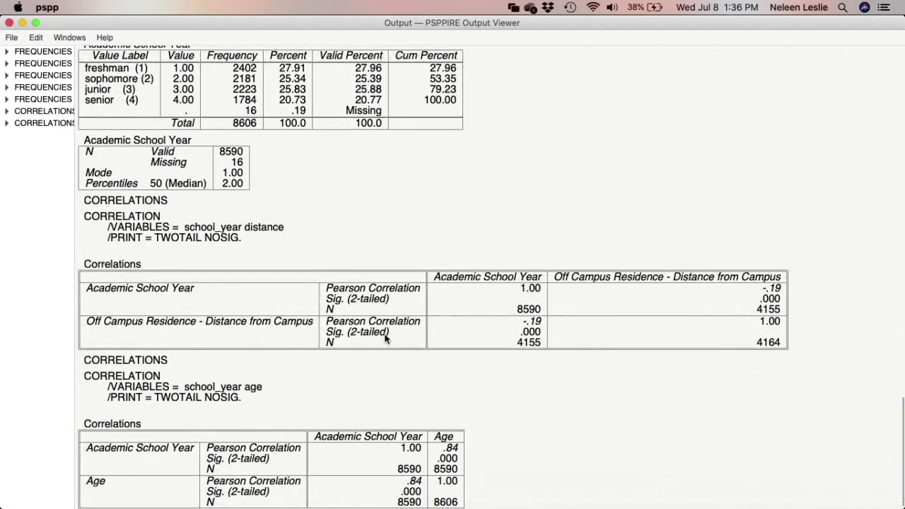
scroll(392, 342, down, 1)
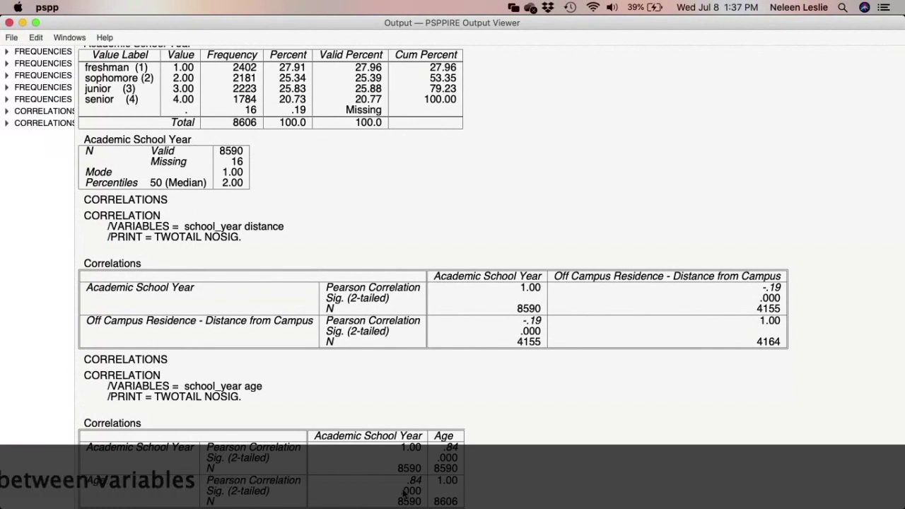
scroll(401, 430, up, 5)
scroll(408, 322, up, 4)
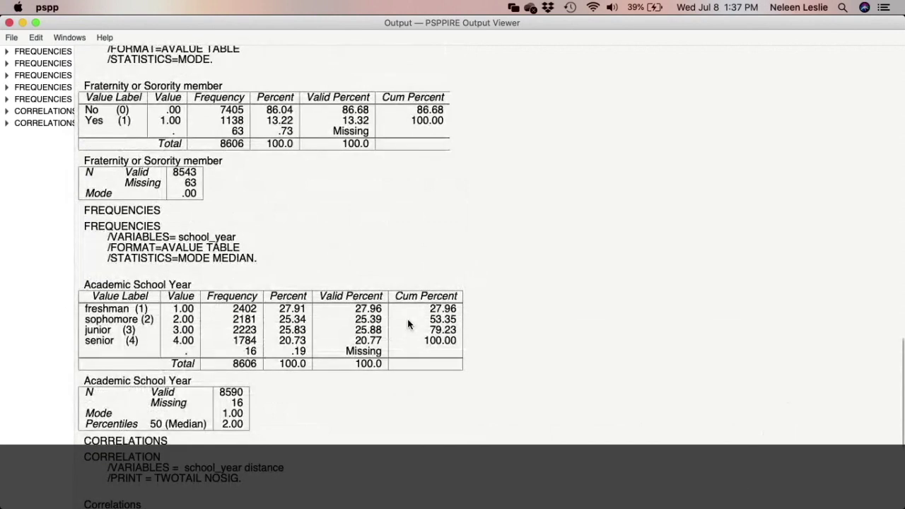